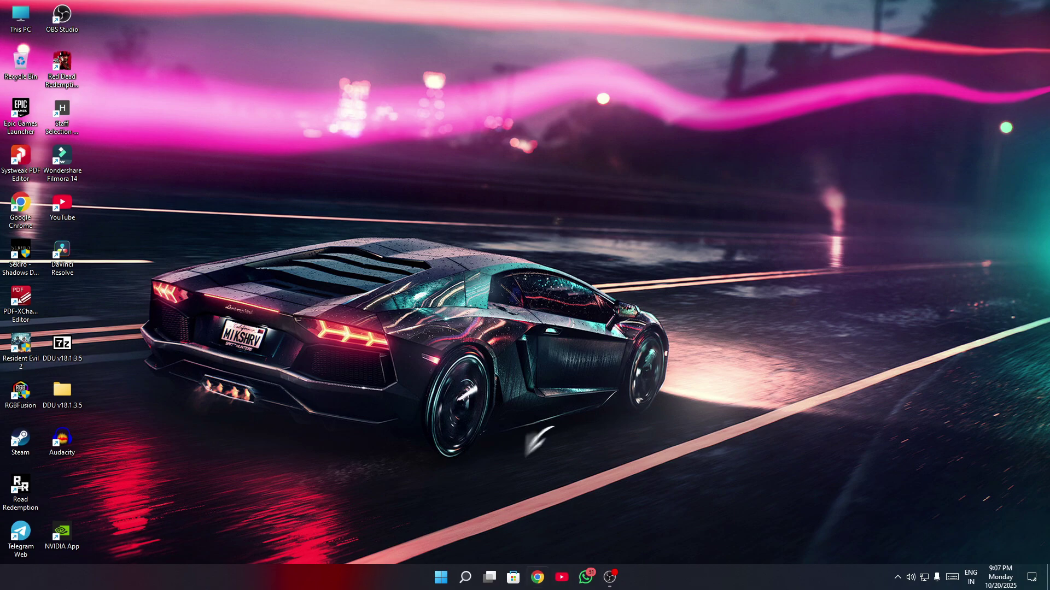
# Open the Windows Security page under Settings' Update & Security.
pyautogui.click(435, 584)
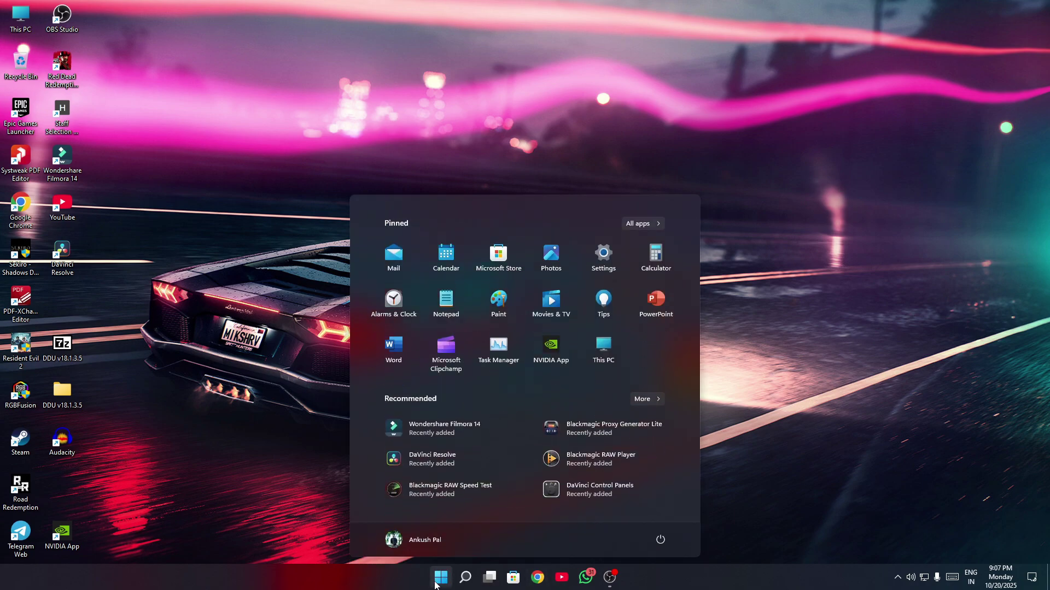
pyautogui.click(607, 269)
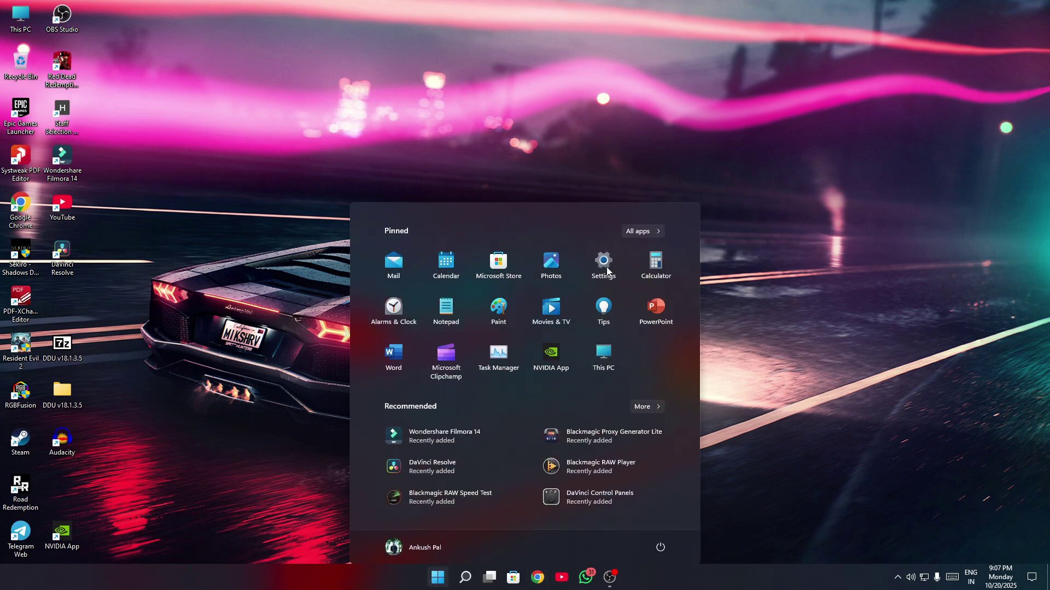
pyautogui.click(497, 300)
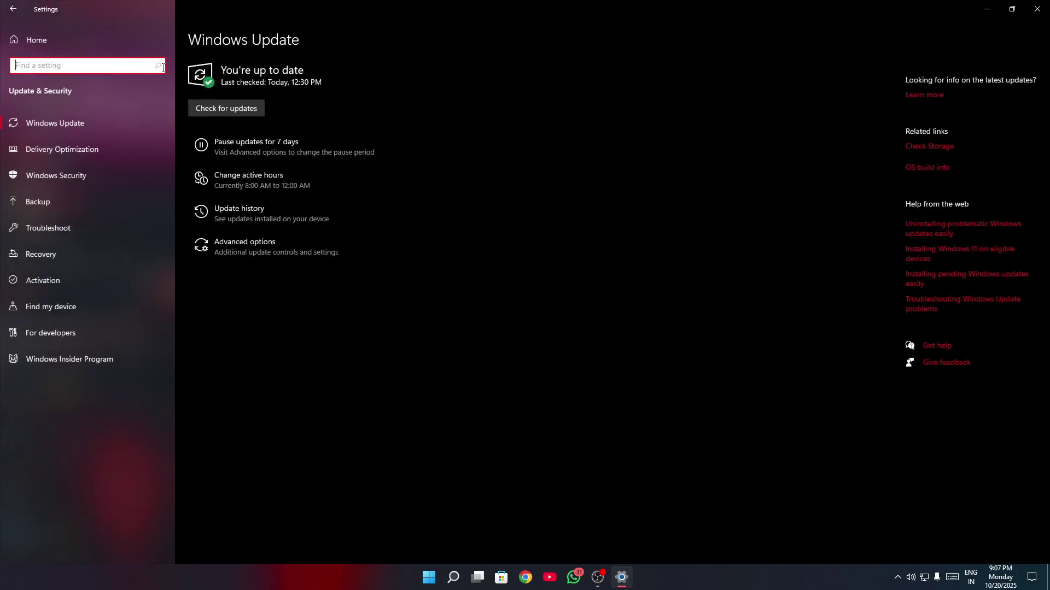
pyautogui.click(70, 177)
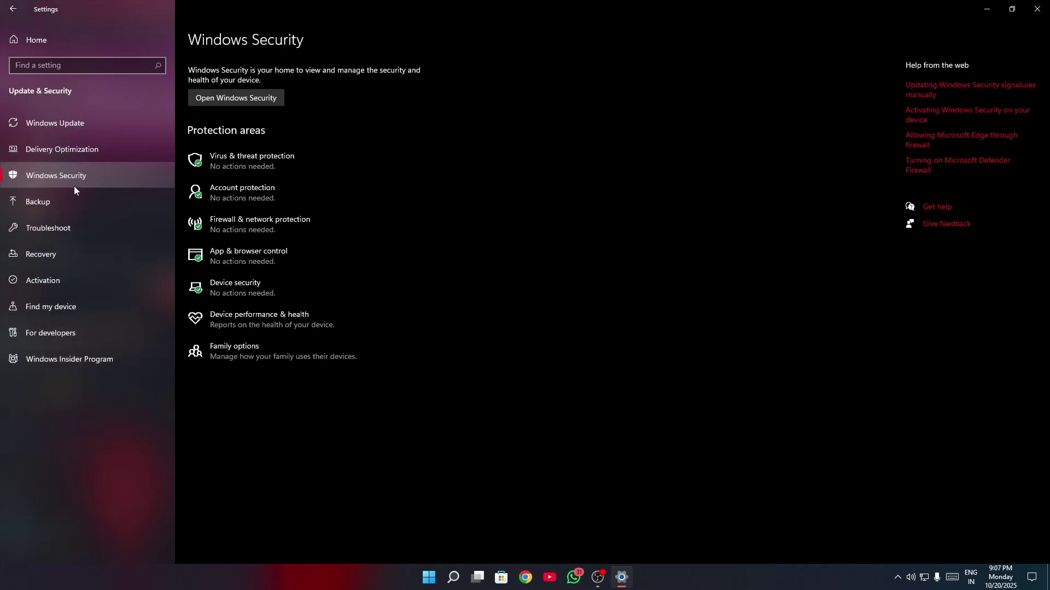
# Launch Windows Security and open the Virus & threat protection settings down to the exclusions area.
pyautogui.click(253, 102)
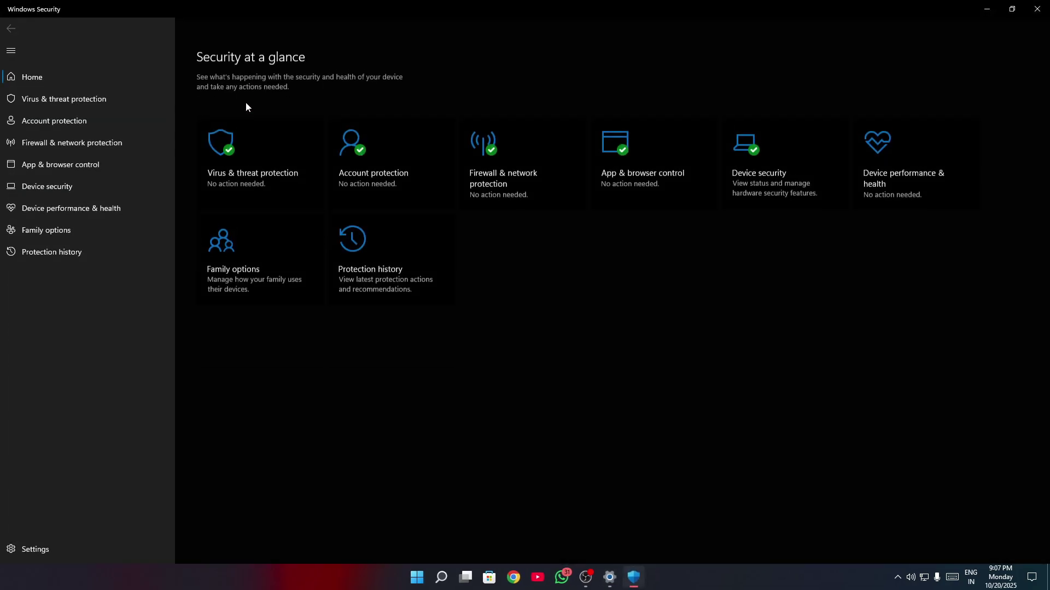
pyautogui.click(106, 98)
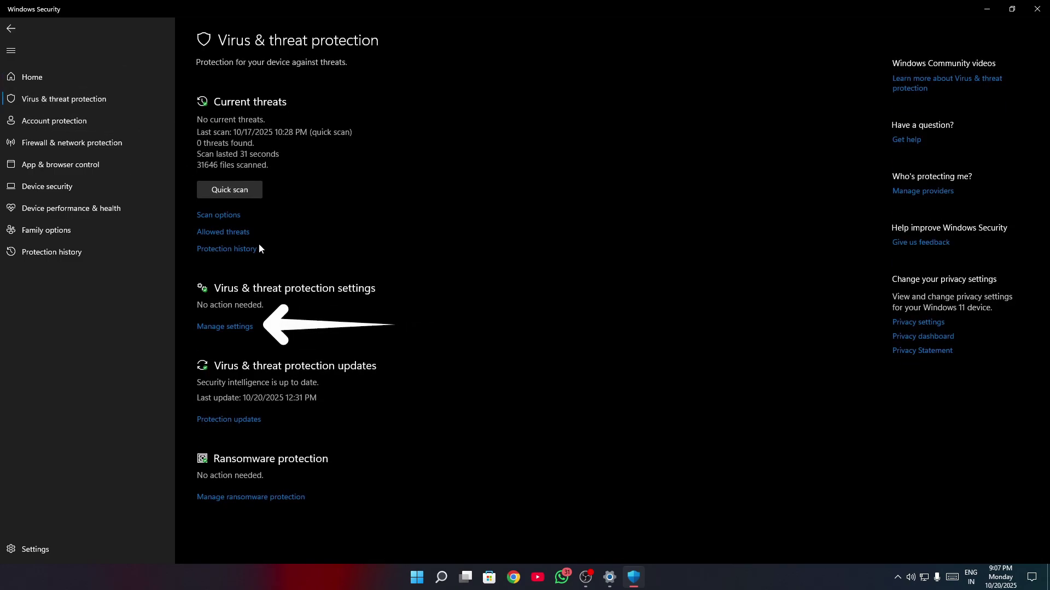
pyautogui.click(240, 328)
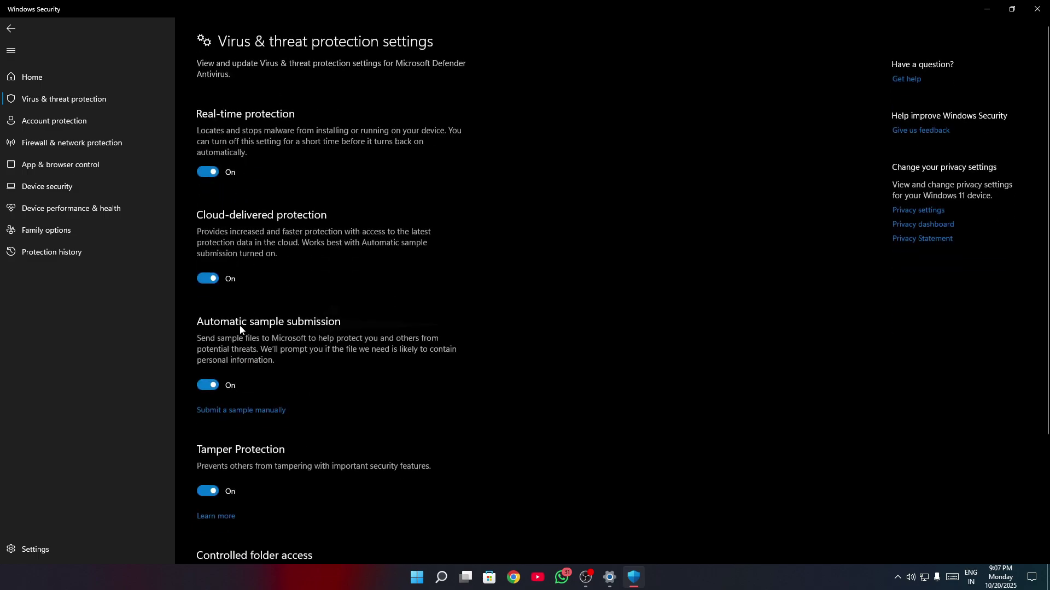
pyautogui.scroll(-3, 260, 241)
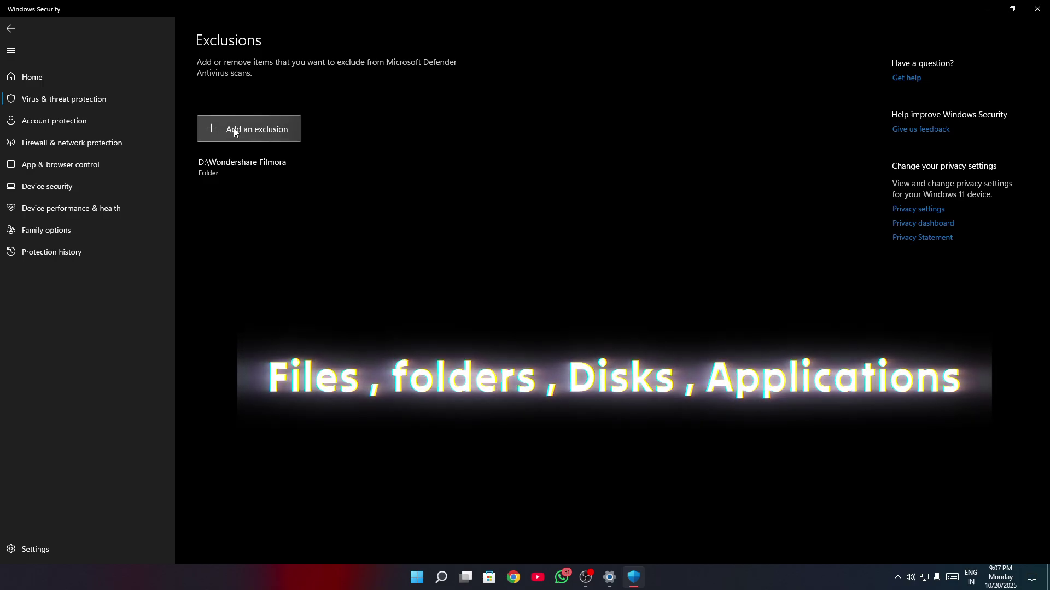
# Check the available exclusion types, then close Windows Security and Settings.
pyautogui.click(234, 129)
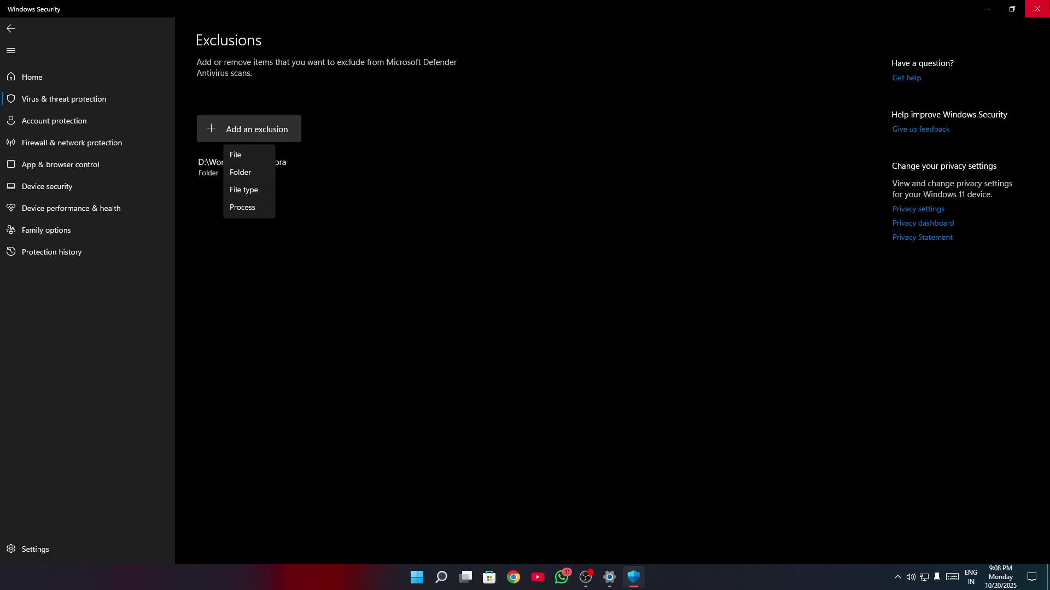
pyautogui.click(1036, 9)
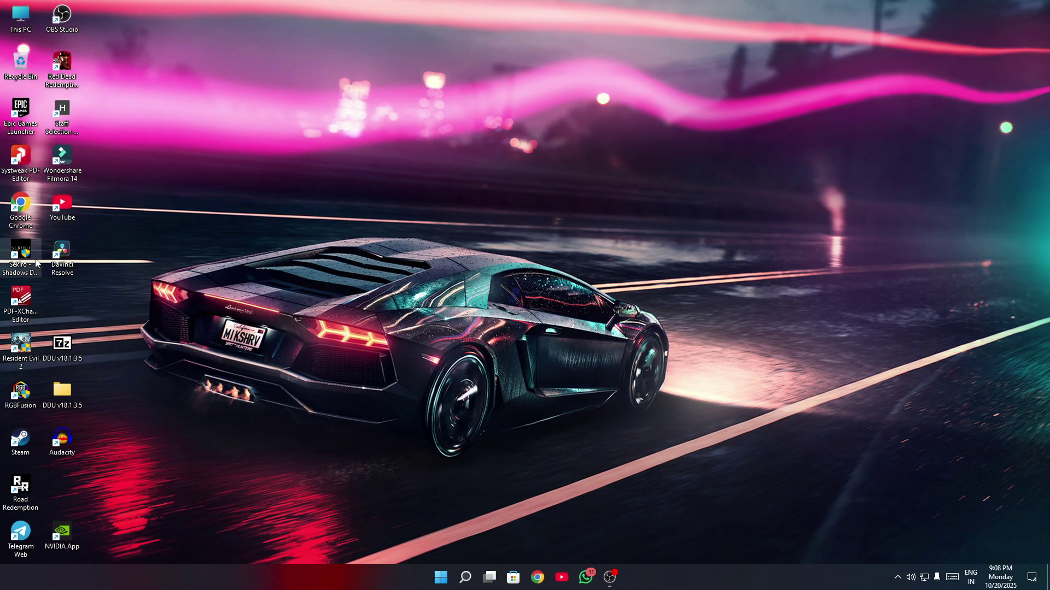
# Locate the Sekiro install folder in New Volume (D:) > Games from its shortcut.
pyautogui.rightClick(23, 267)
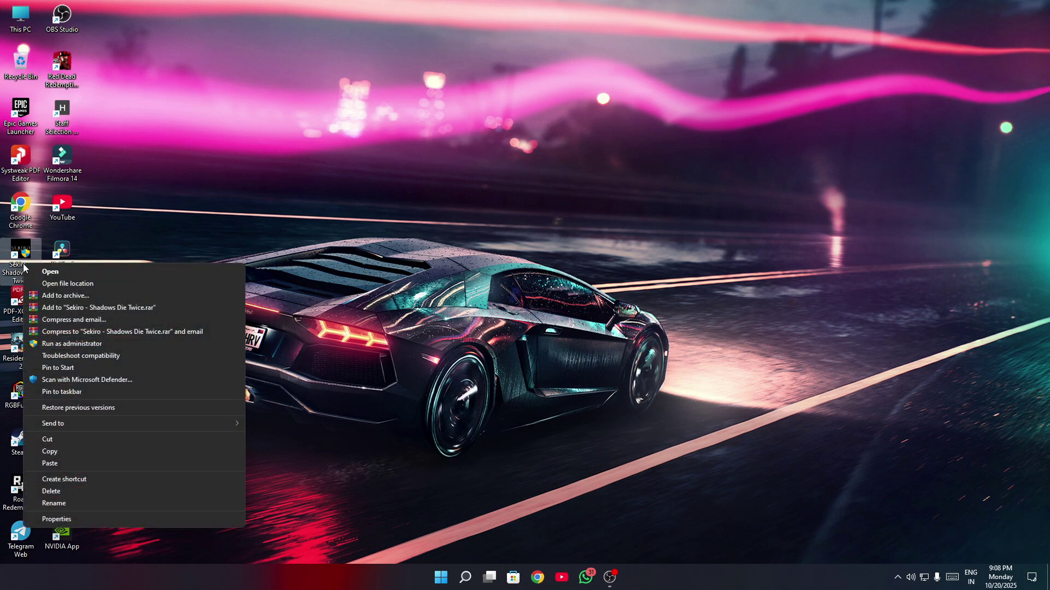
pyautogui.click(111, 283)
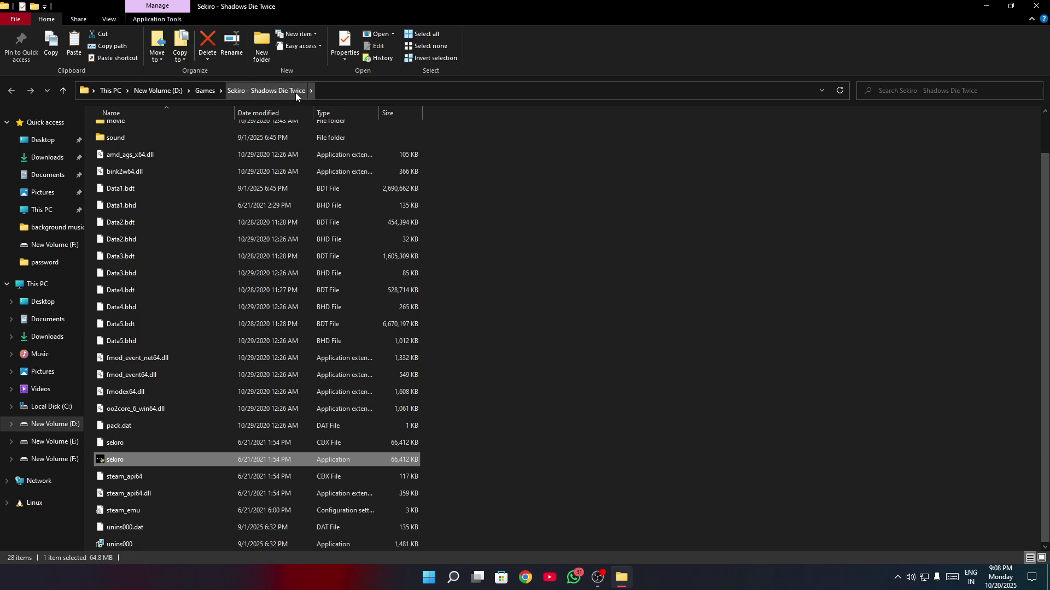
pyautogui.click(1036, 5)
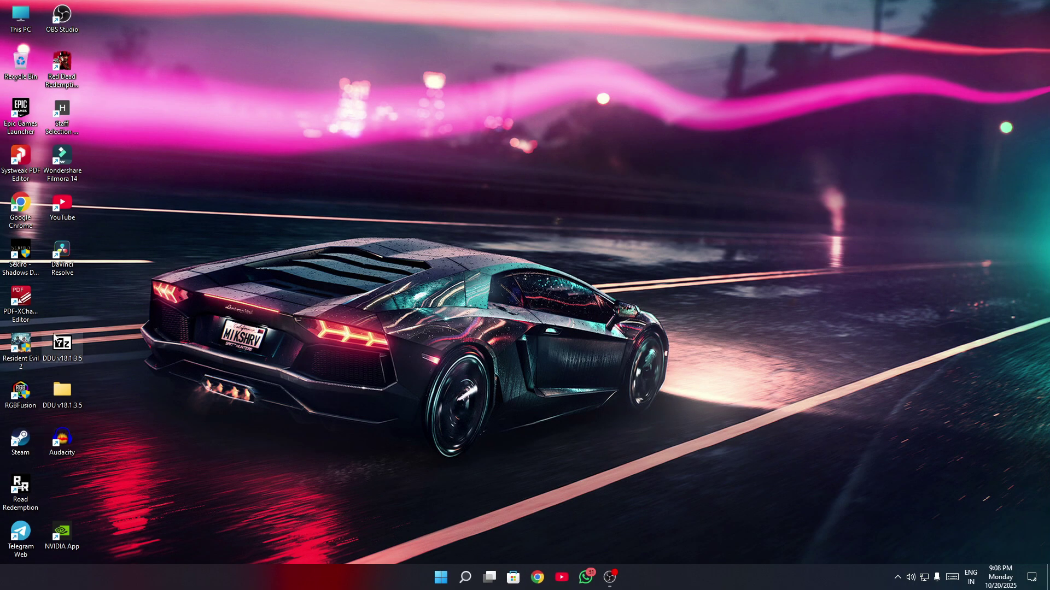
# Return to the Windows Security page in Settings' Update & Security.
pyautogui.click(441, 577)
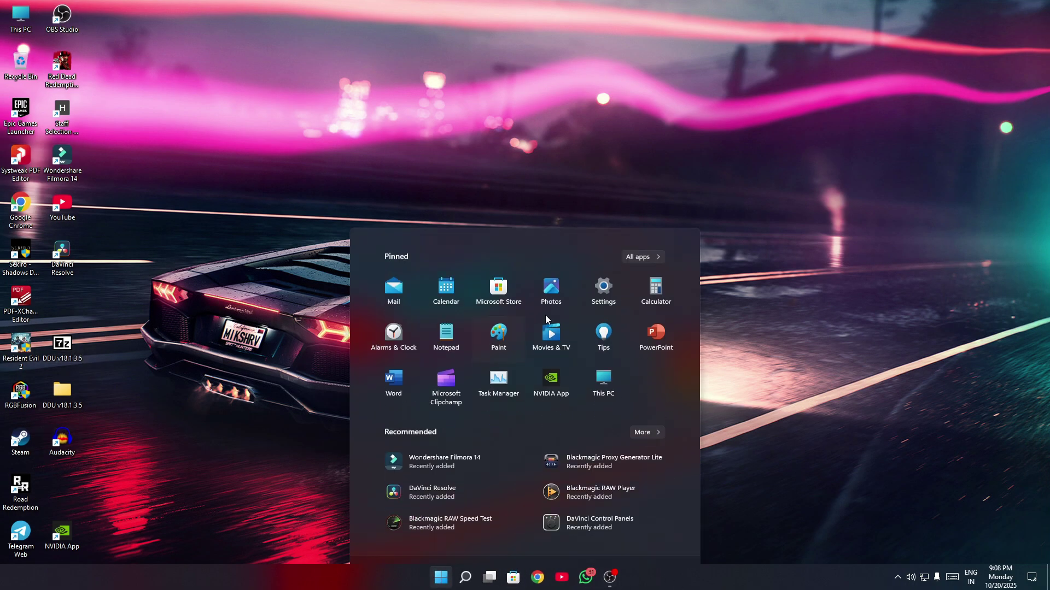
pyautogui.click(602, 261)
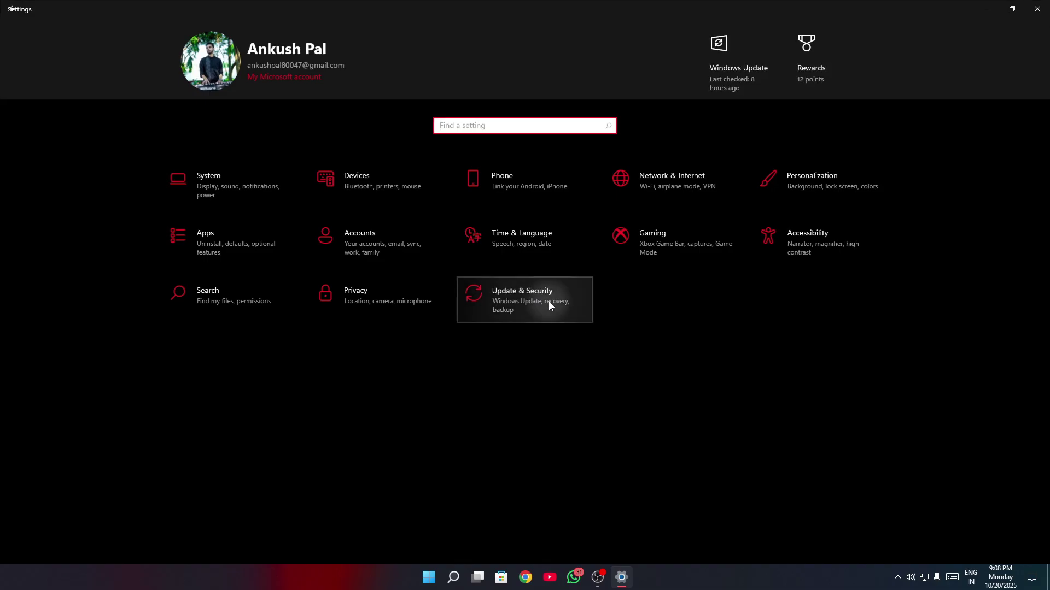
pyautogui.click(549, 301)
pyautogui.click(80, 174)
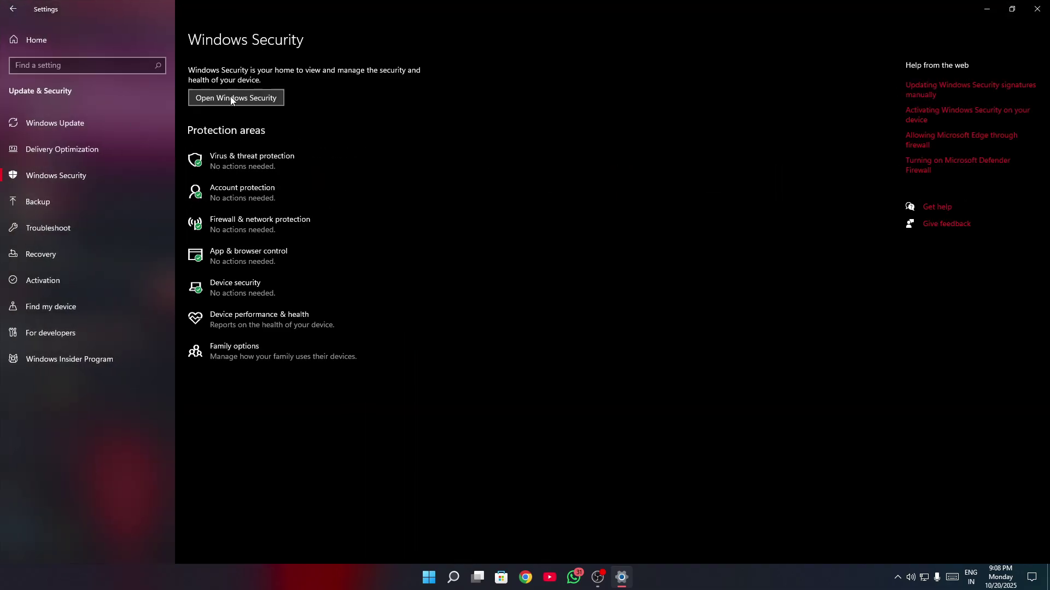
# Start a folder exclusion and pick D:\Games\Sekiro - Shadows Die Twice.
pyautogui.click(224, 97)
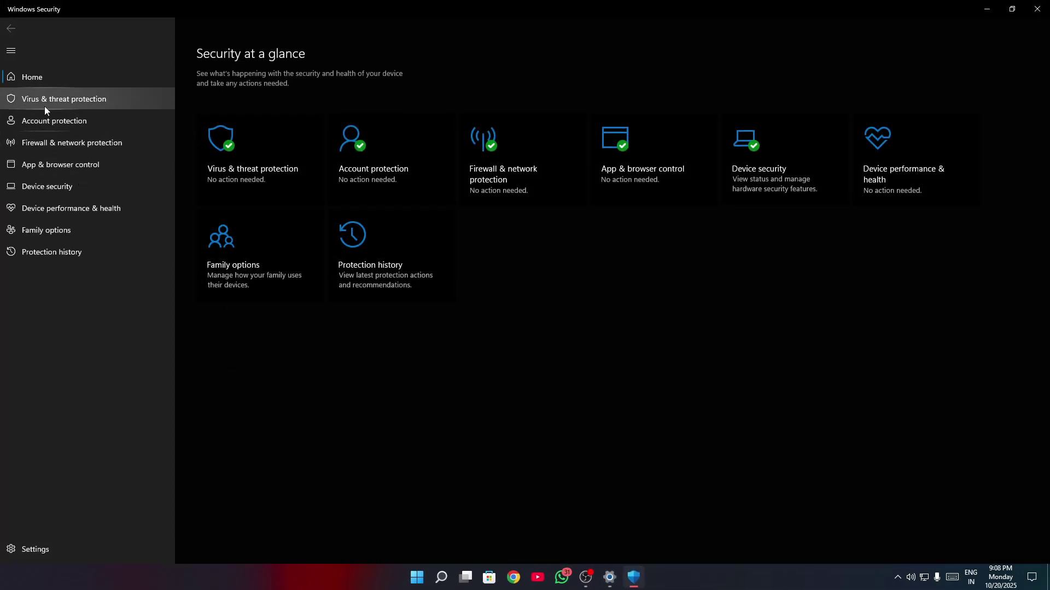
pyautogui.click(44, 103)
pyautogui.click(229, 327)
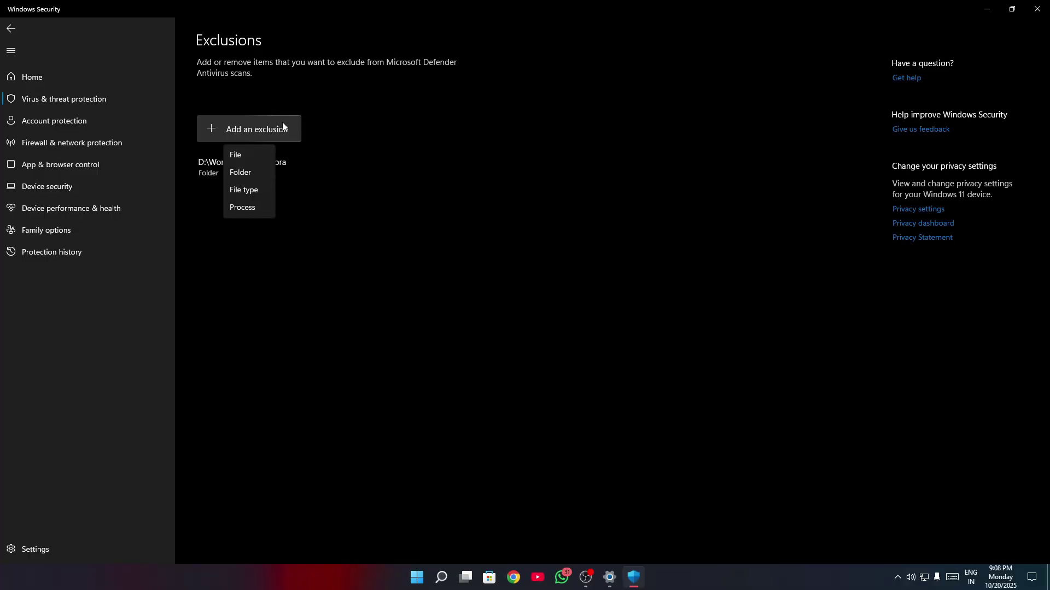
pyautogui.click(244, 174)
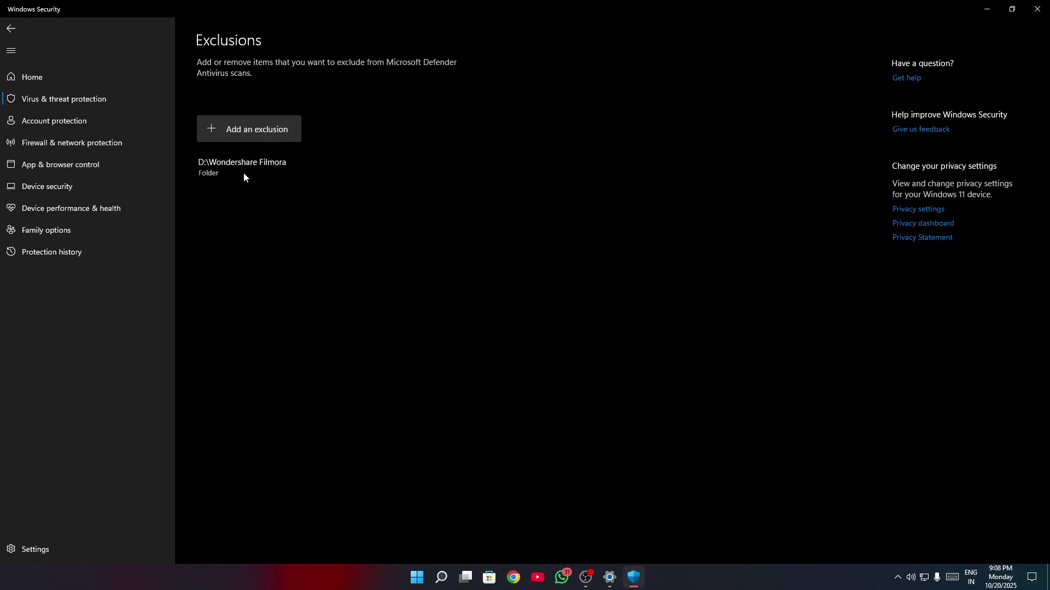
pyautogui.click(44, 386)
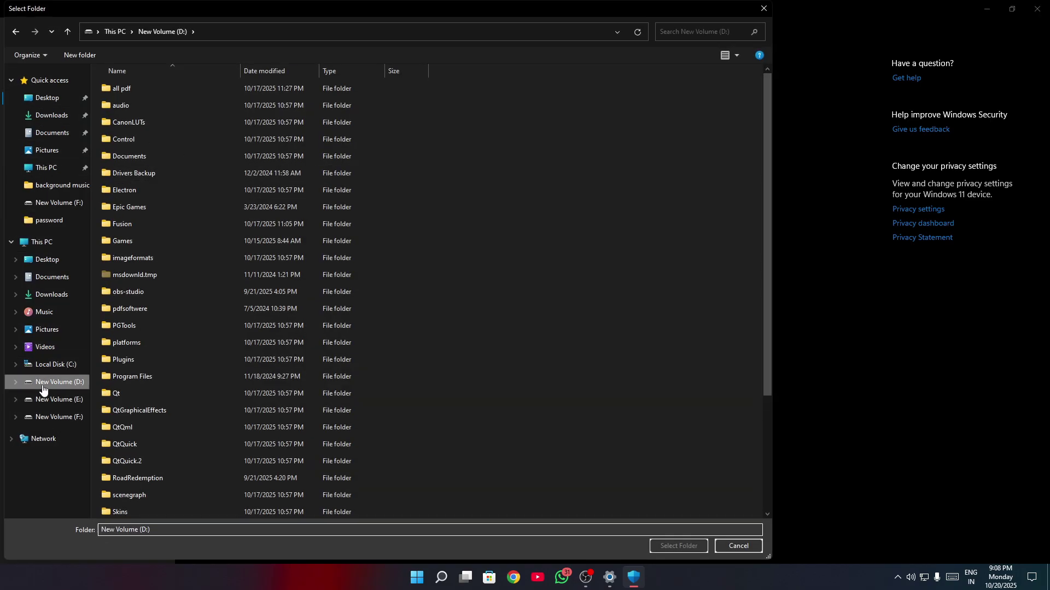
pyautogui.doubleClick(152, 241)
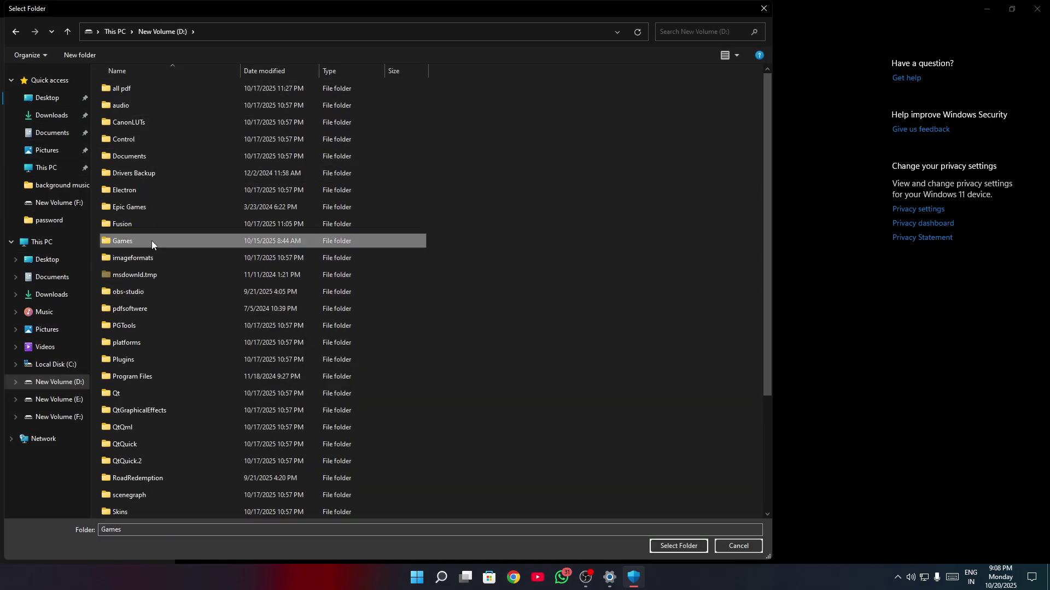
pyautogui.click(184, 90)
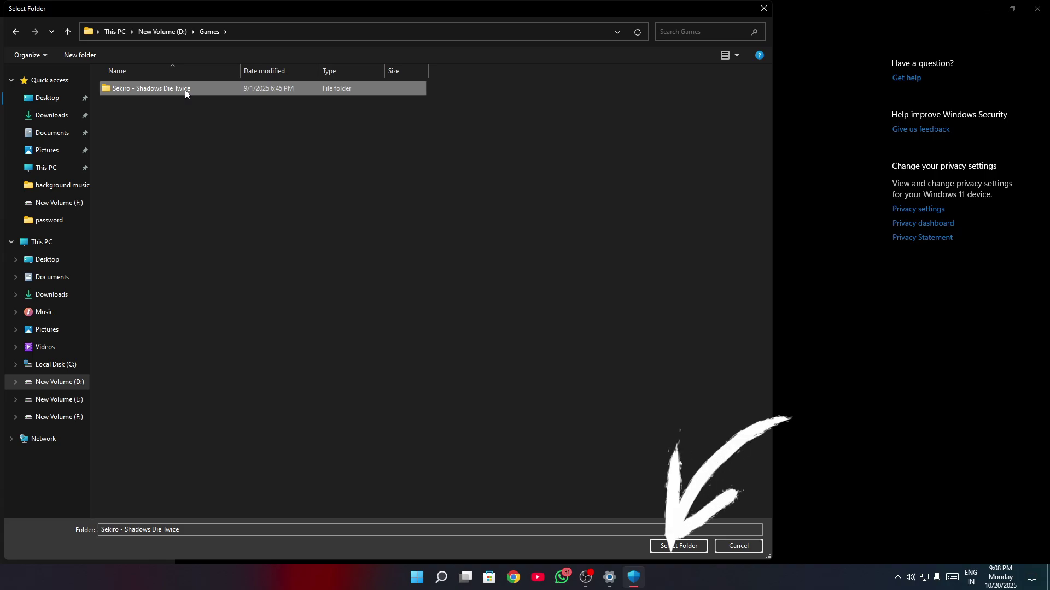
# Confirm the Sekiro - Shadows Die Twice folder as the Defender exclusion.
pyautogui.click(678, 547)
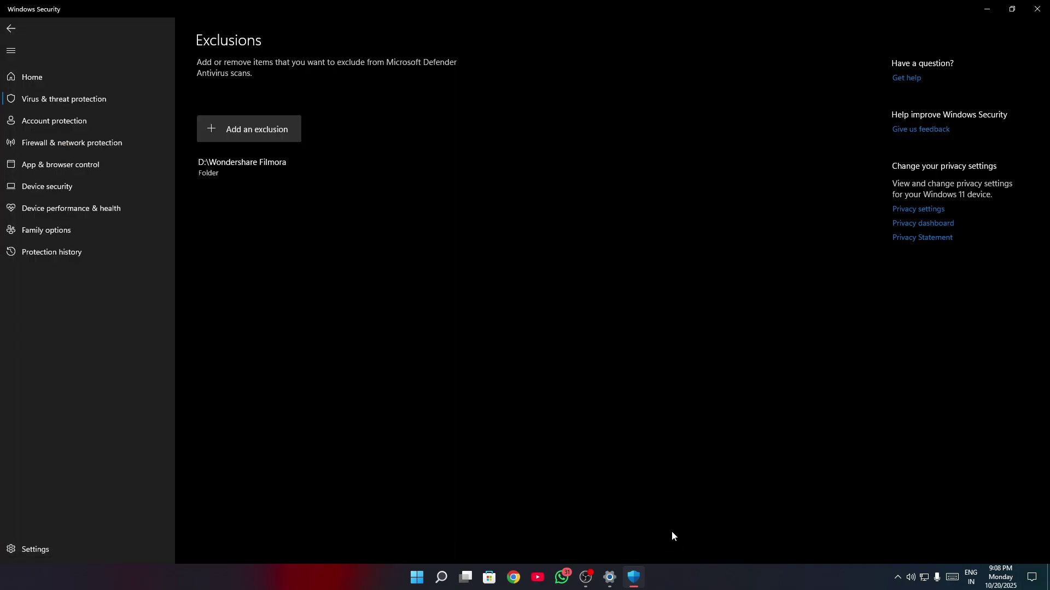